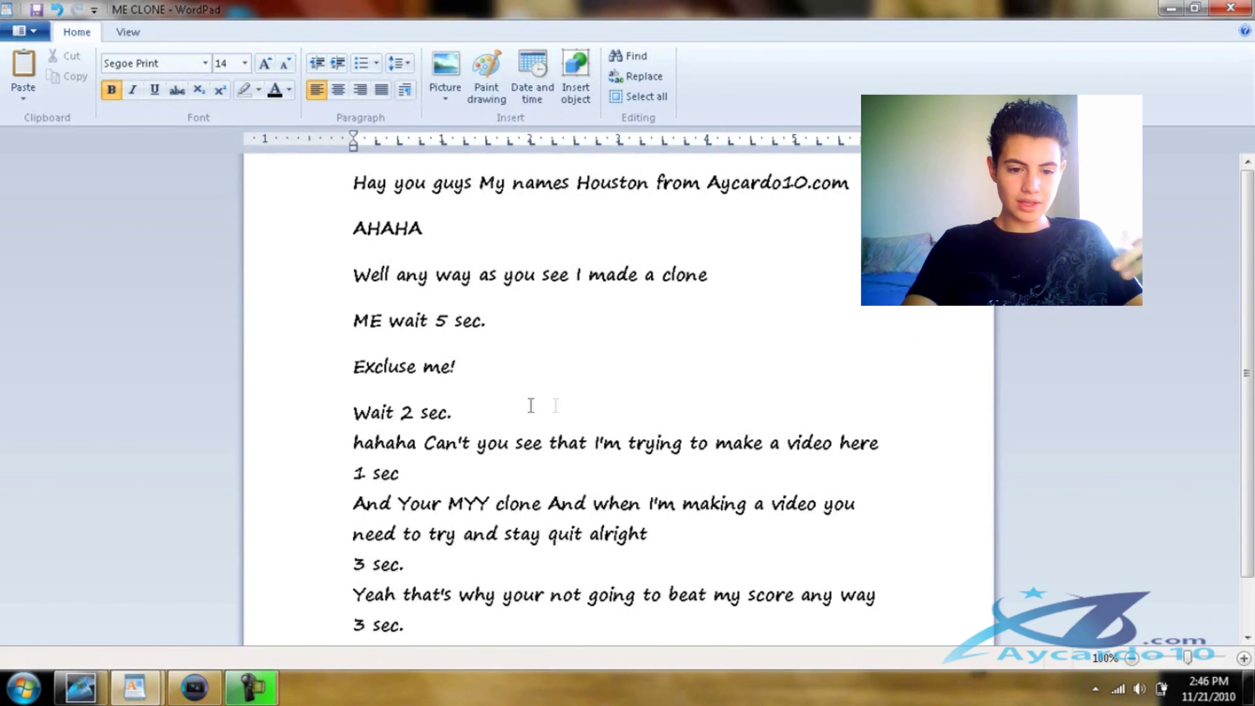
Switch to Vegas Pro and place MAH00670.MP4 at the start of the timeline, with MAH00674.MP4 on new tracks beneath it
{"action": "left_click", "coordinate": [194, 689]}
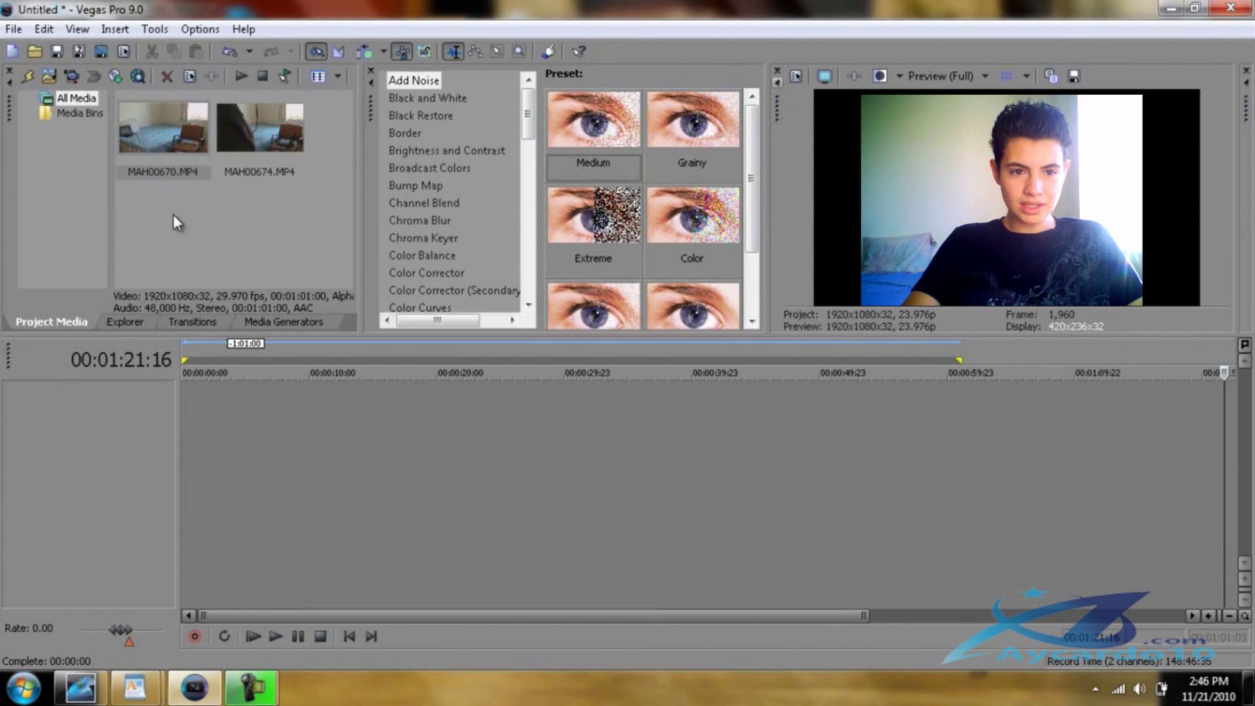
{"action": "left_click_drag", "start_coordinate": [175, 121], "coordinate": [245, 371]}
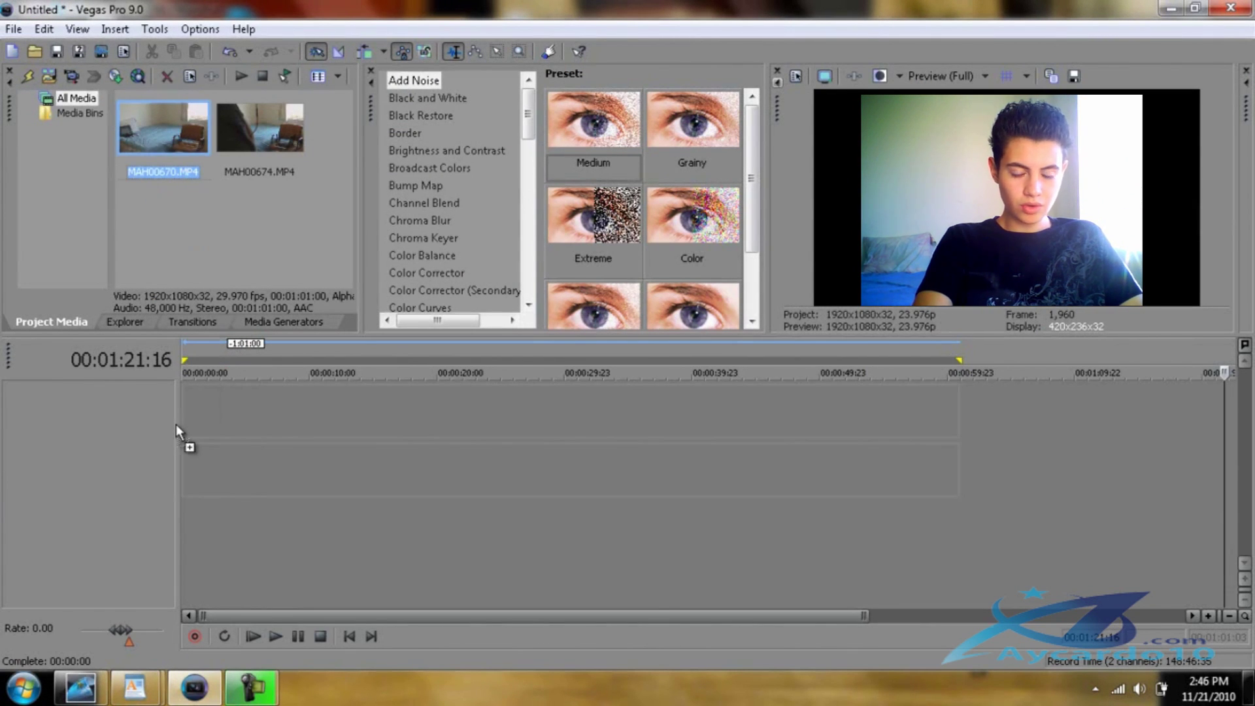
{"action": "left_click_drag", "start_coordinate": [175, 424], "coordinate": [176, 425]}
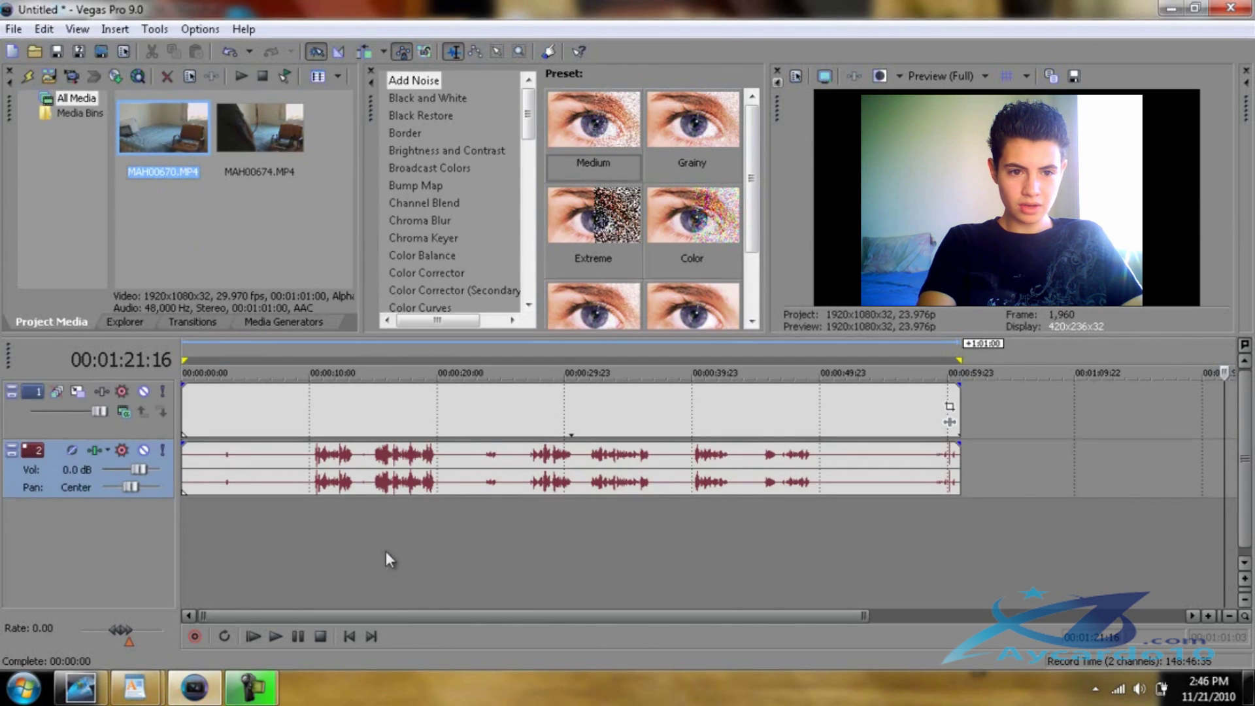
{"action": "left_click", "coordinate": [525, 423]}
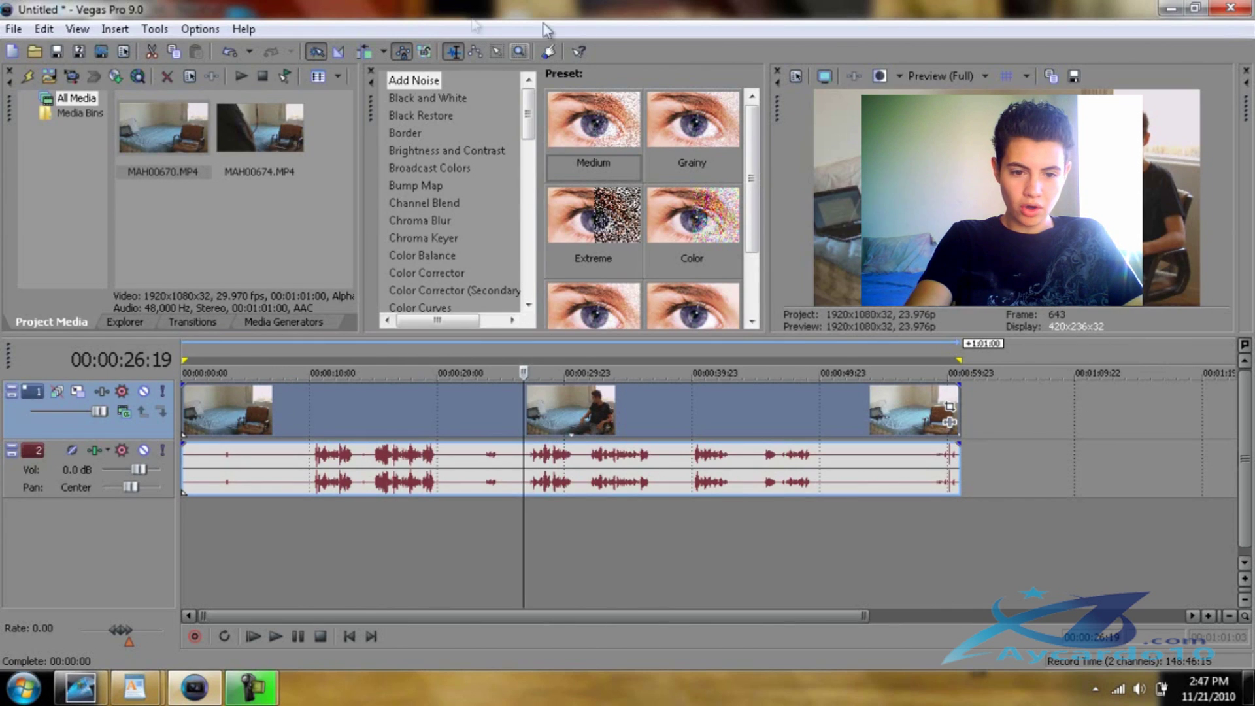
{"action": "left_click_drag", "start_coordinate": [249, 130], "coordinate": [183, 534]}
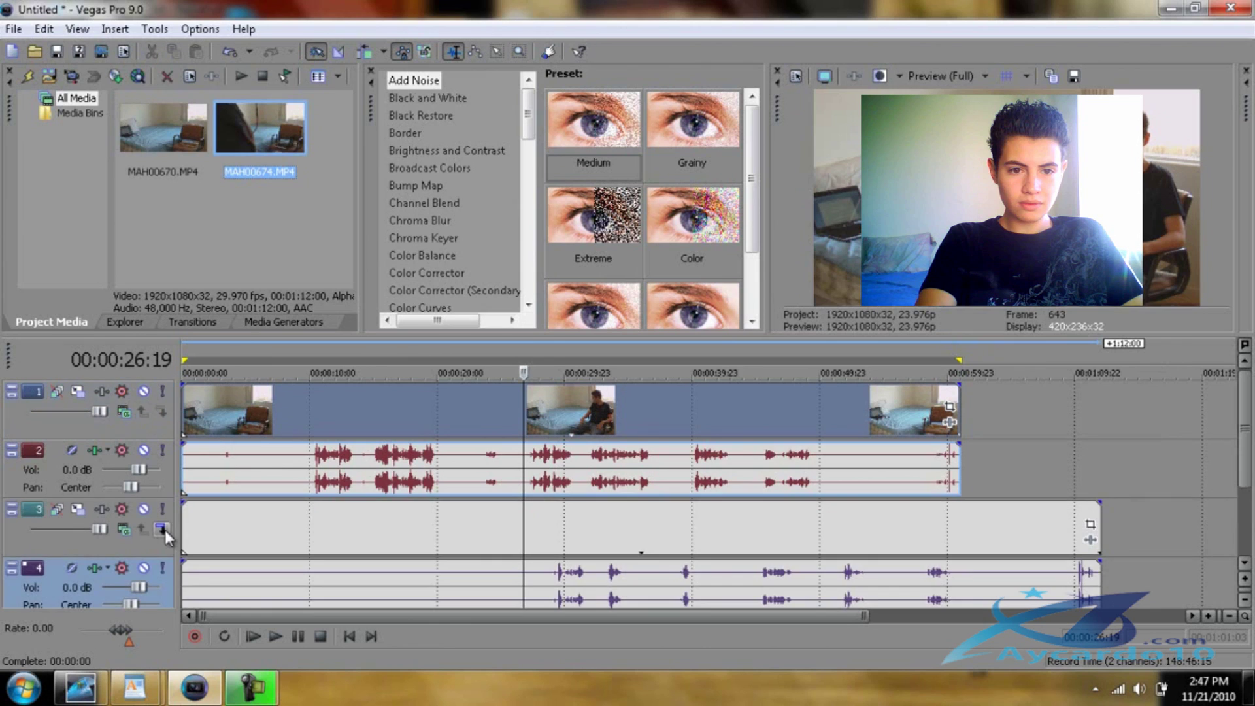
{"action": "left_click", "coordinate": [622, 527]}
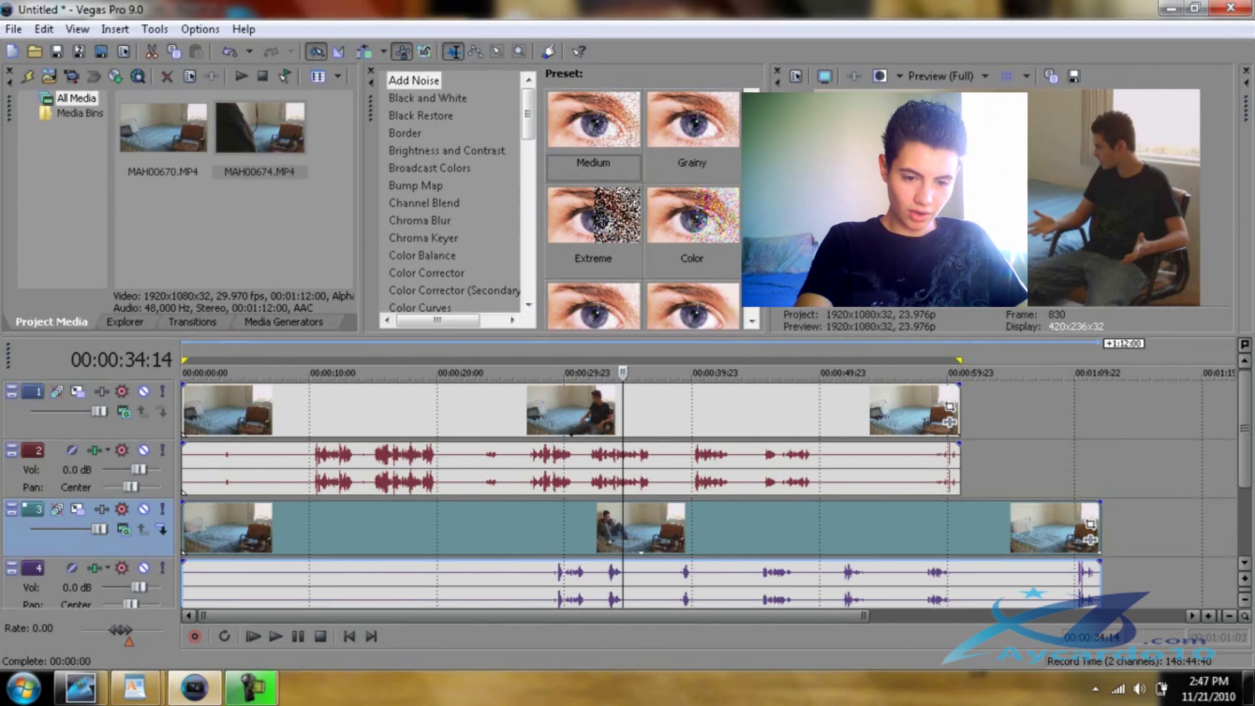
Shift the upper MAH00670 clip later so it starts at about 7:19 on the timeline
{"action": "left_click", "coordinate": [287, 425]}
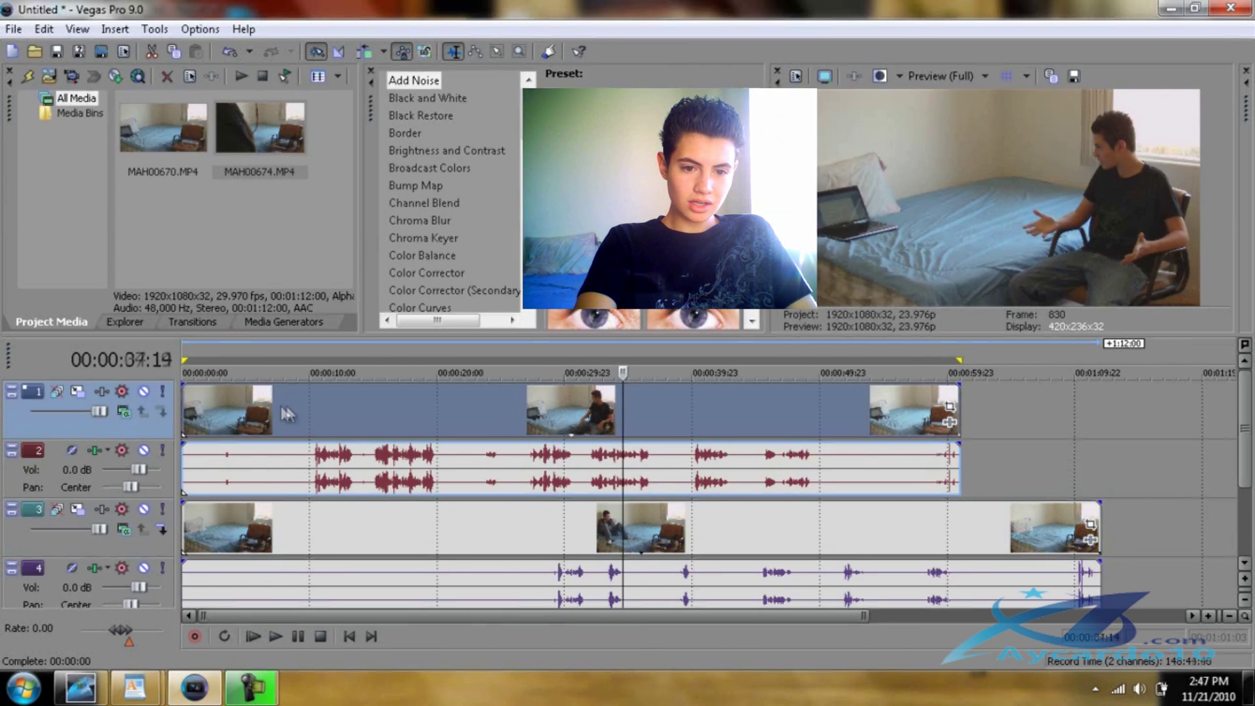
{"action": "left_click", "coordinate": [312, 423]}
{"action": "left_click_drag", "start_coordinate": [313, 422], "coordinate": [267, 422]}
{"action": "left_click_drag", "start_coordinate": [586, 409], "coordinate": [672, 435]}
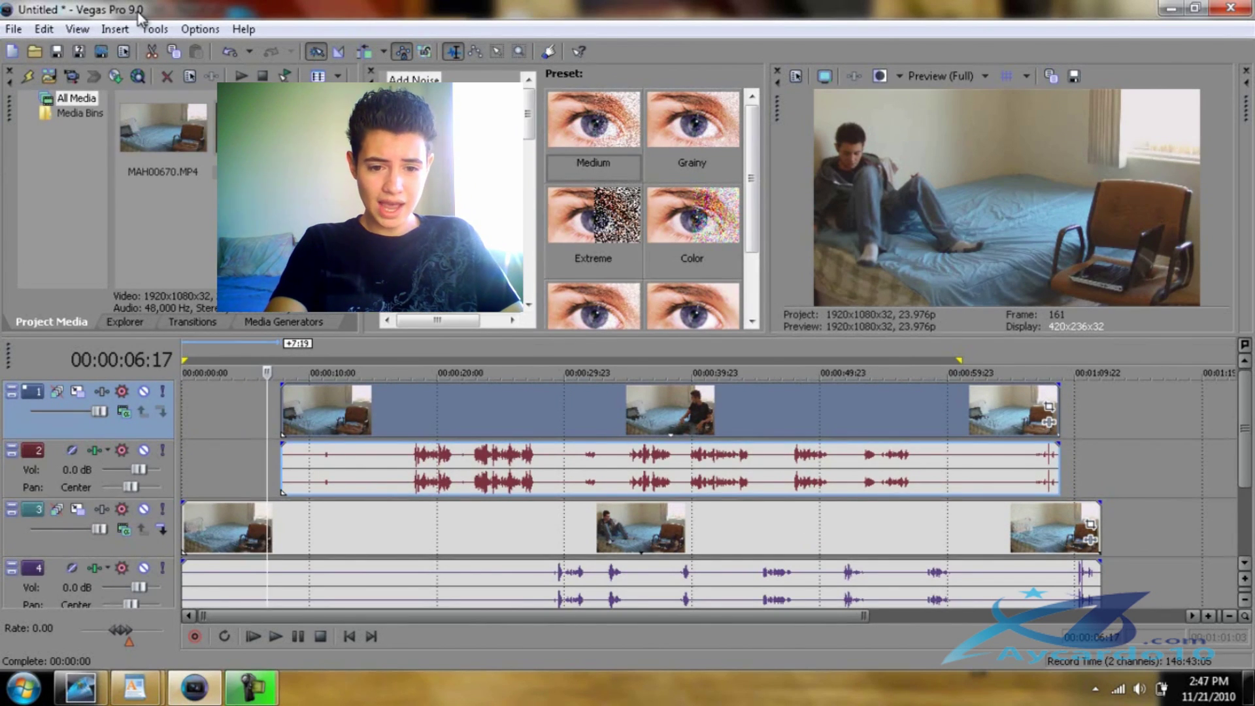
Check the upper clip's timing against the lower one and nudge it later by about 10 frames
{"action": "left_click", "coordinate": [546, 426]}
{"action": "left_click", "coordinate": [578, 430]}
{"action": "left_click", "coordinate": [587, 433]}
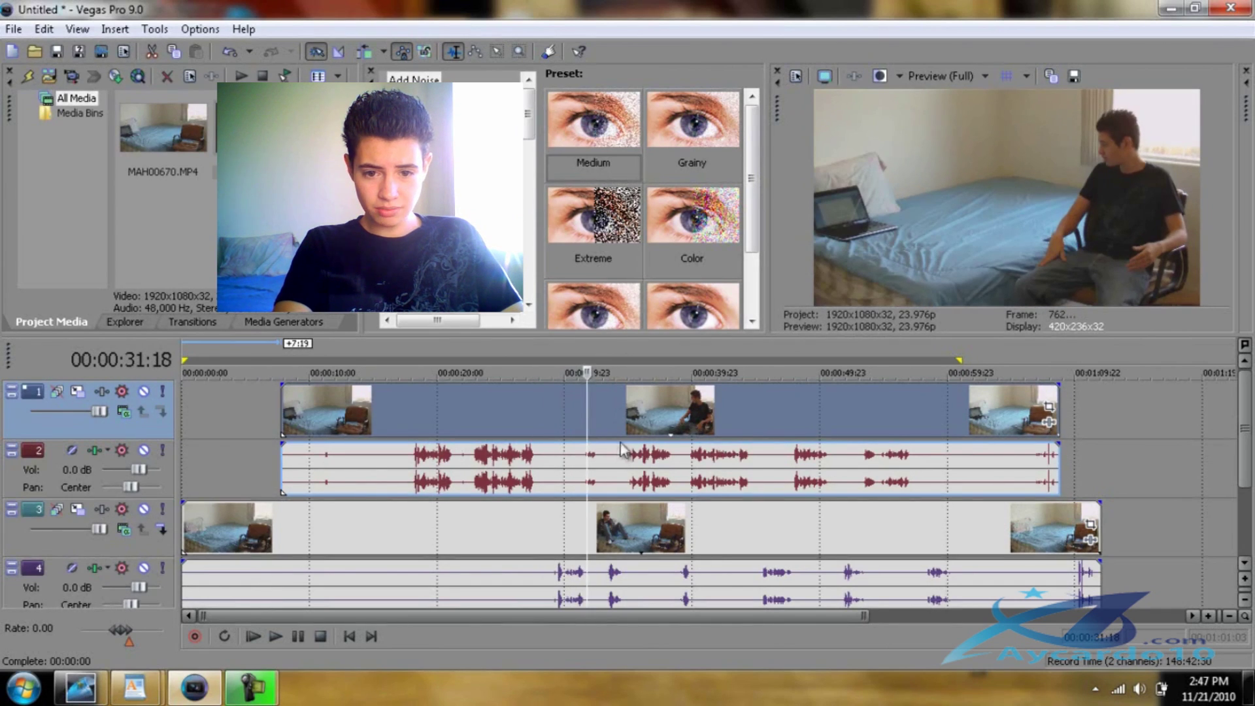
{"action": "left_click_drag", "start_coordinate": [637, 410], "coordinate": [644, 419]}
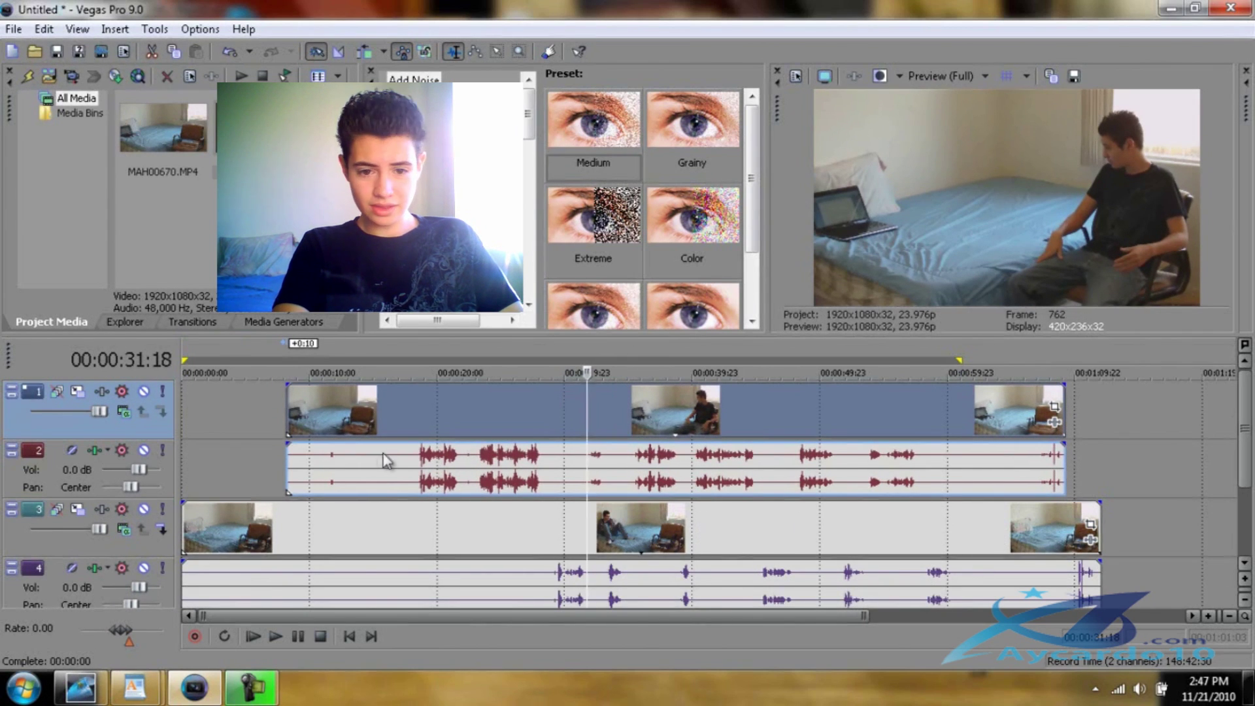
Play the timeline from 00:00:26:09 to check how the two clips' dialogue lines up
{"action": "left_click", "coordinate": [518, 422]}
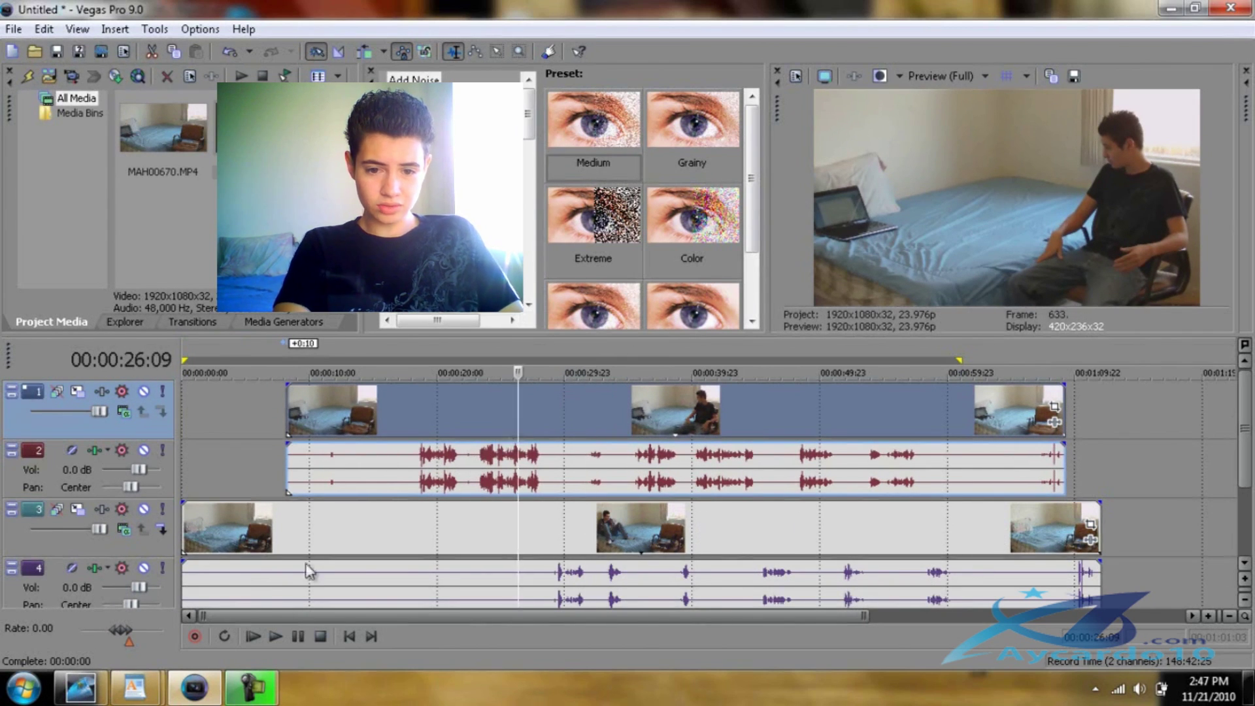
{"action": "left_click", "coordinate": [275, 636]}
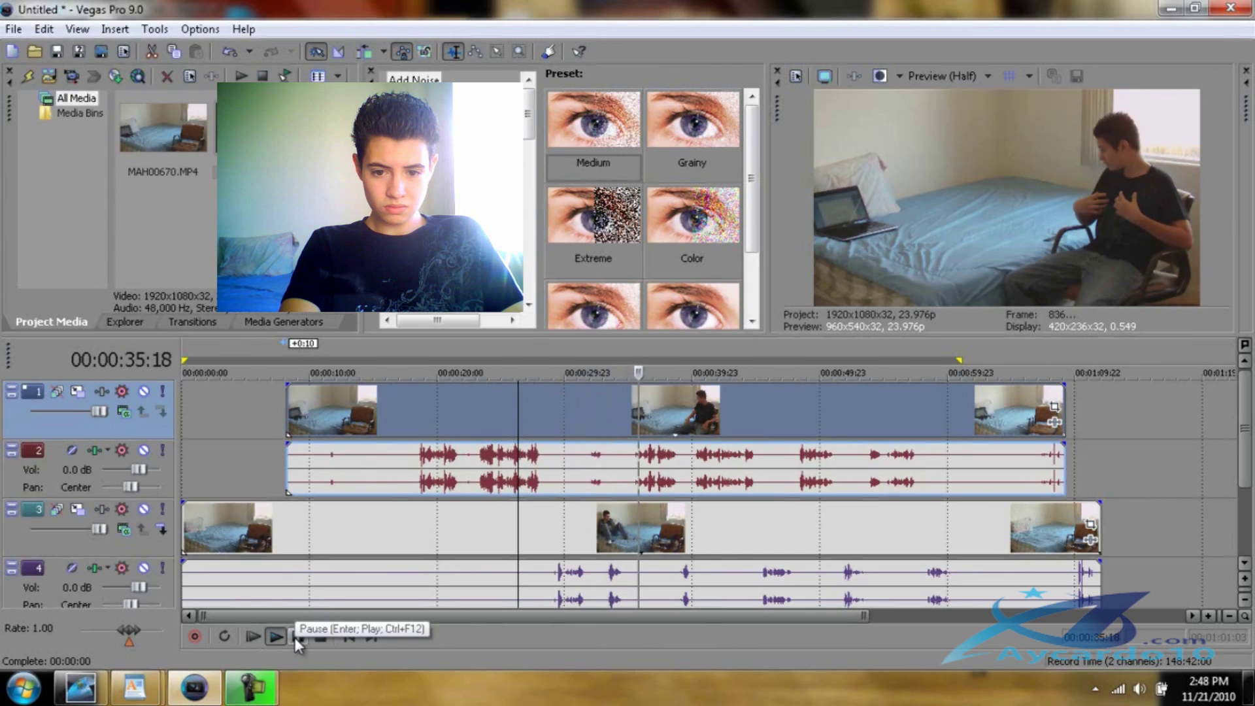
{"action": "left_click", "coordinate": [295, 637]}
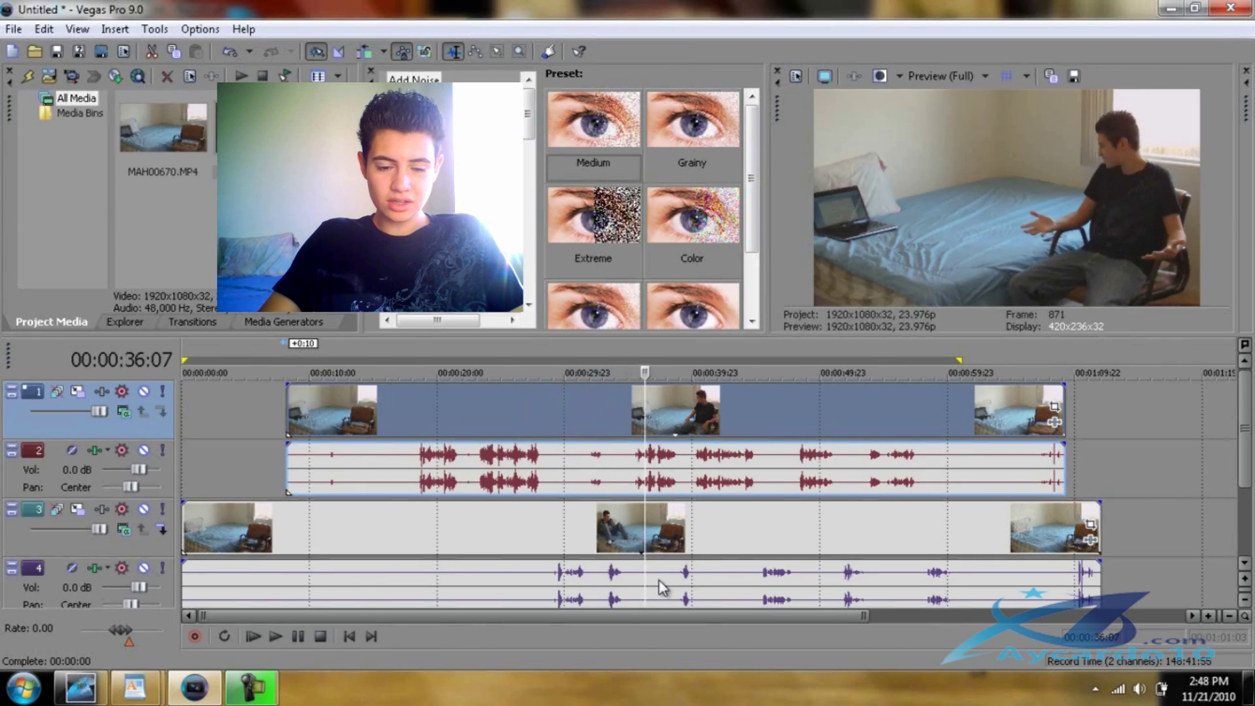
{"action": "left_click", "coordinate": [90, 698]}
{"action": "left_click", "coordinate": [89, 698]}
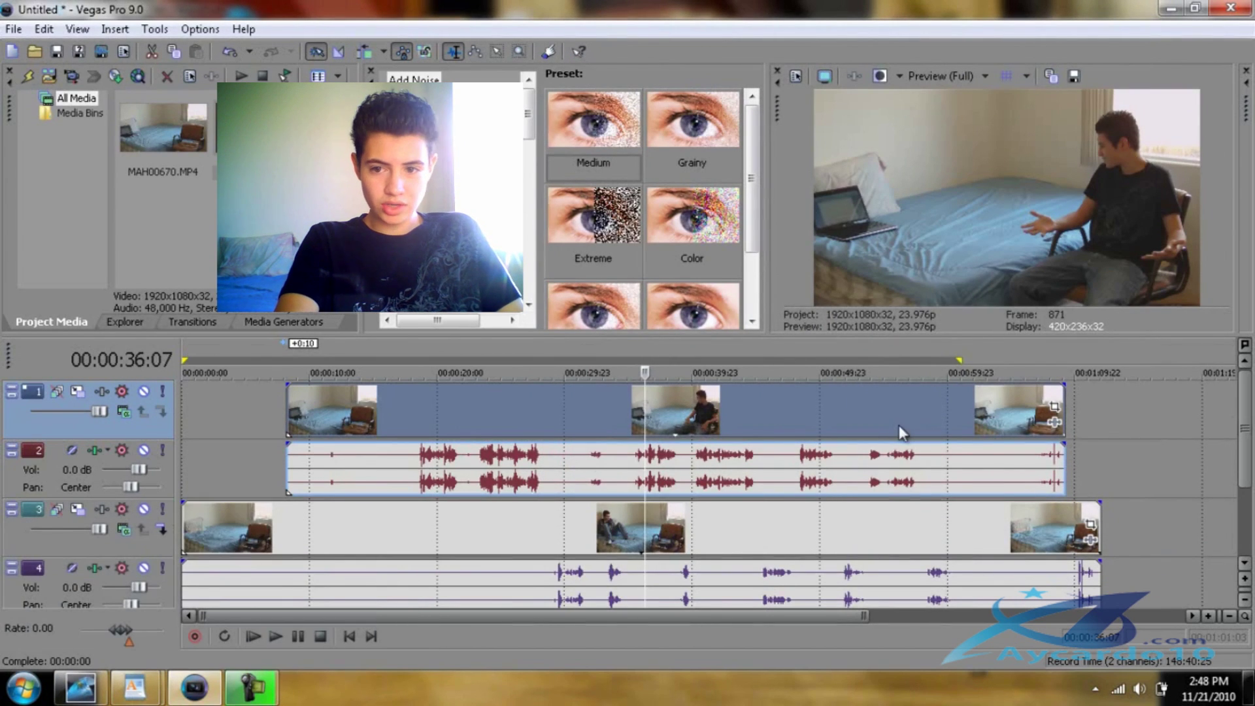
Add the Sony Cookie Cutter effect to the upper MAH00670 clip
{"action": "left_click", "coordinate": [1055, 423]}
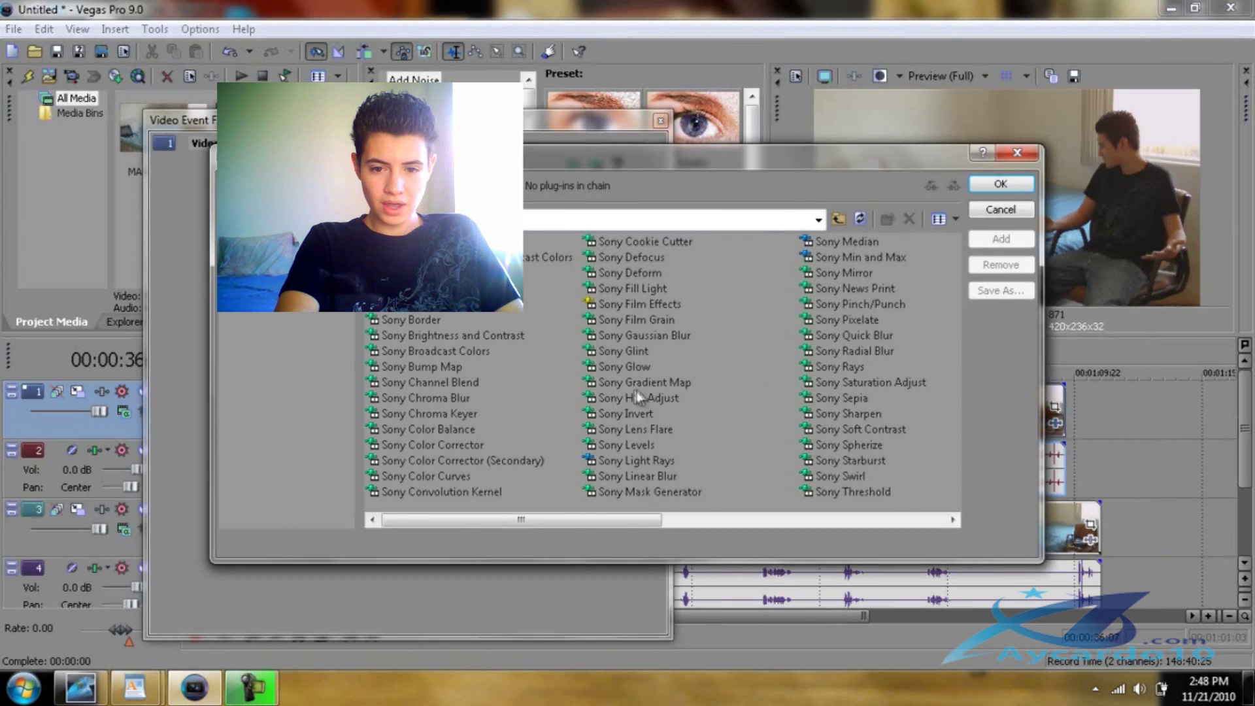
{"action": "left_click", "coordinate": [633, 240]}
{"action": "left_click", "coordinate": [1000, 184]}
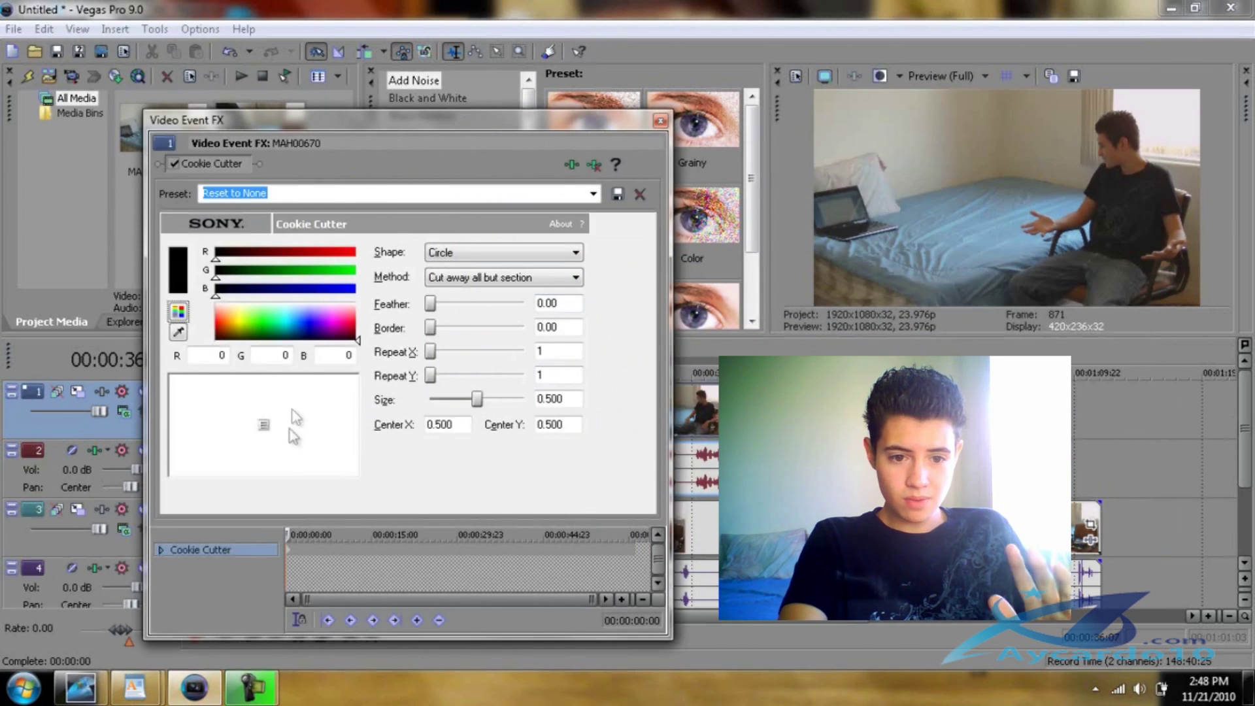
Set the Cookie Cutter to a Square shape with feather 0.28, centred at about X 0.943, Y 0.539, to reveal both people
{"action": "left_click_drag", "start_coordinate": [264, 425], "coordinate": [292, 424]}
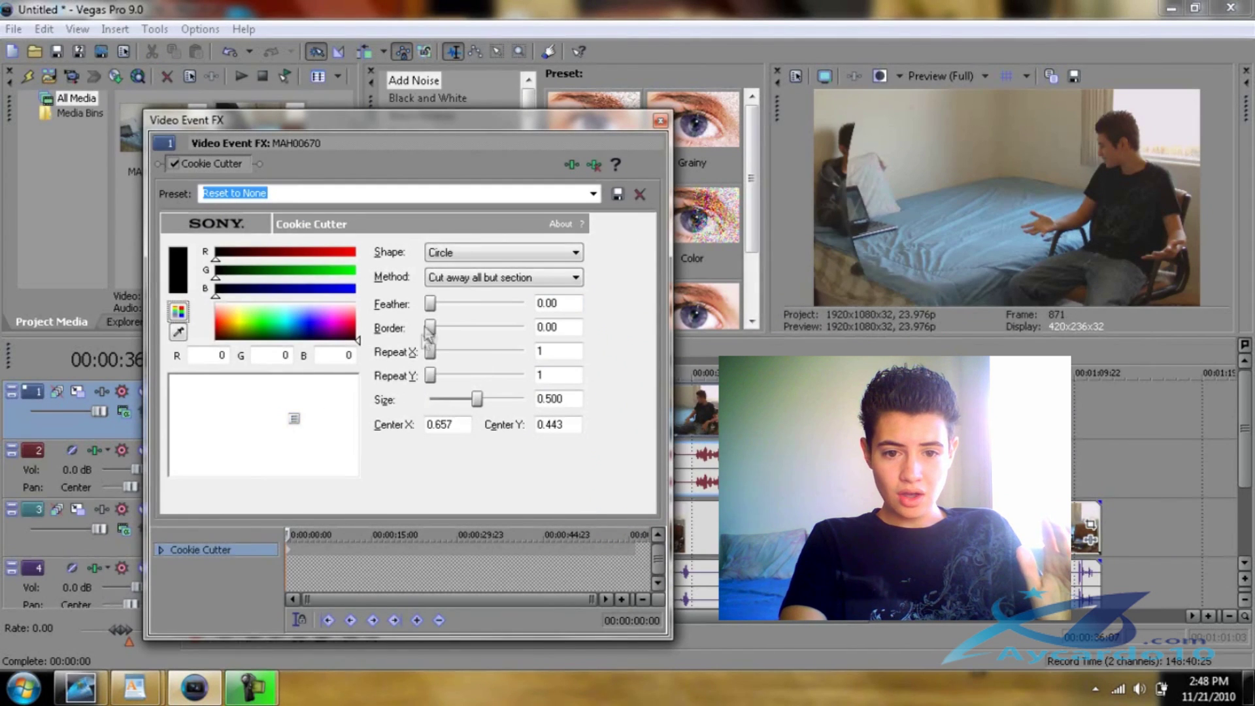
{"action": "left_click", "coordinate": [475, 254]}
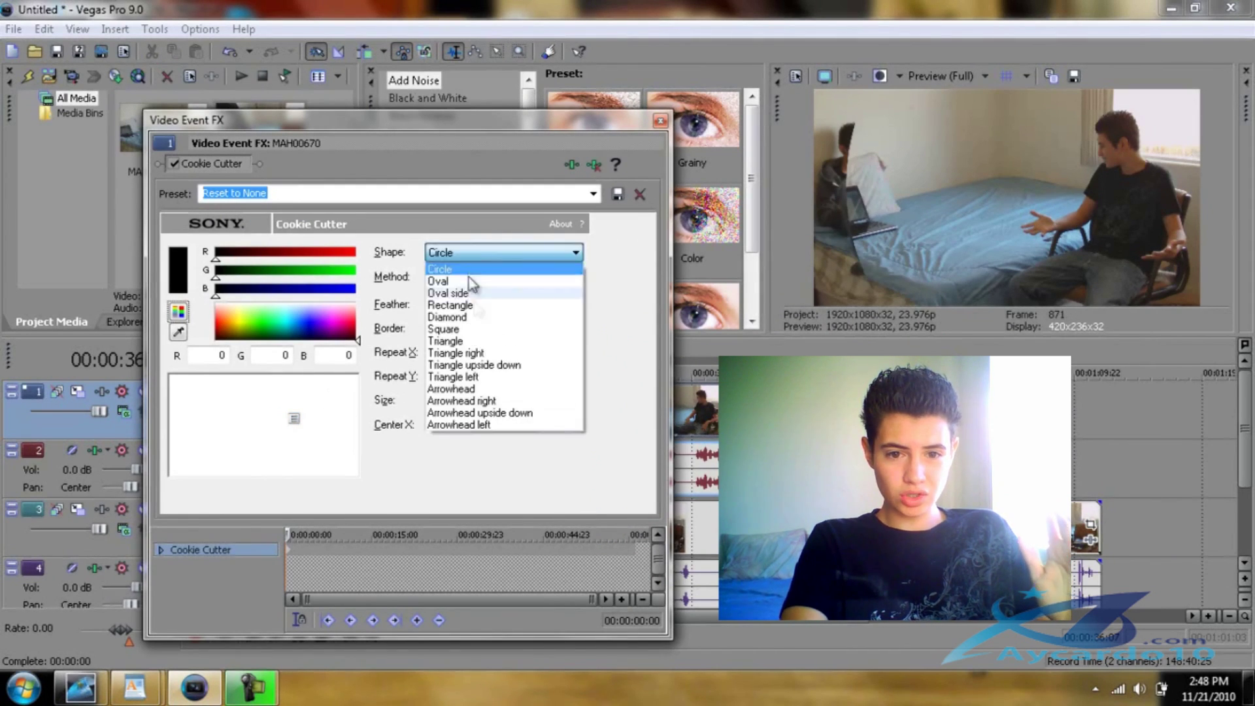
{"action": "left_click", "coordinate": [479, 328]}
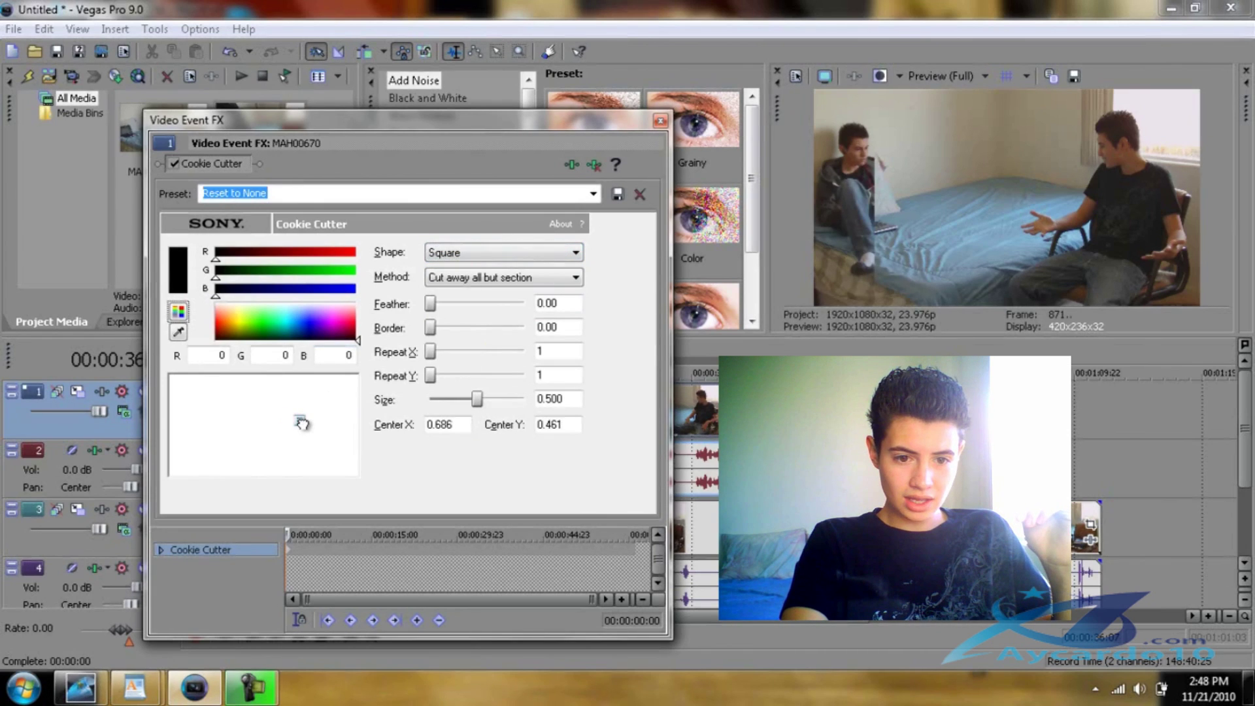
{"action": "left_click_drag", "start_coordinate": [302, 423], "coordinate": [354, 426]}
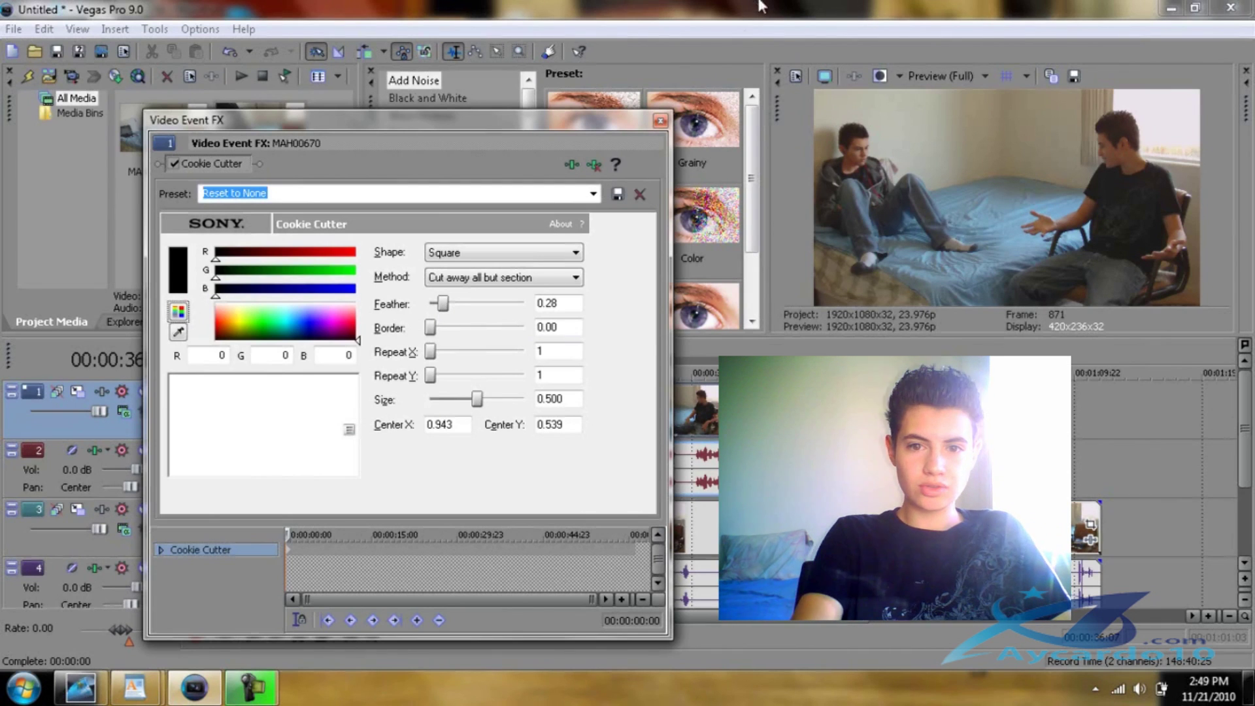
{"action": "left_click", "coordinate": [659, 120]}
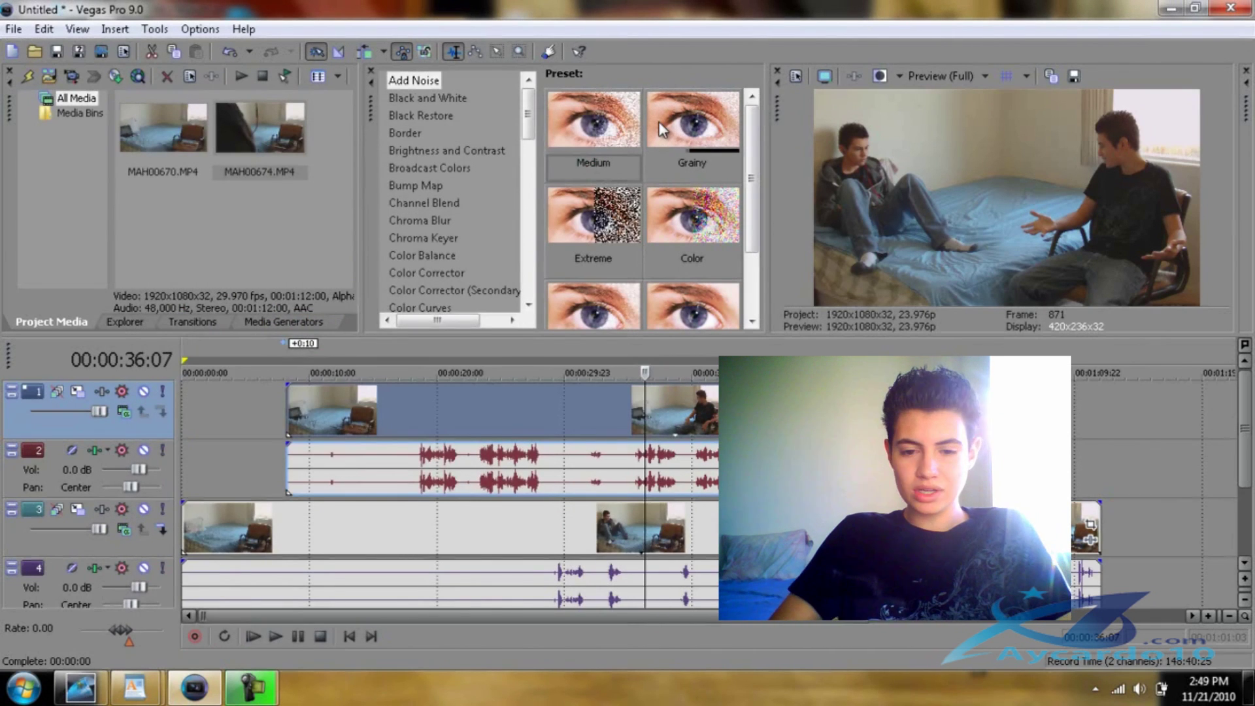
Split the lower MAH00674 clip at 00:00:18:09 and remove the footage before that point
{"action": "left_click", "coordinate": [385, 420]}
{"action": "left_click_drag", "start_coordinate": [391, 420], "coordinate": [415, 422]}
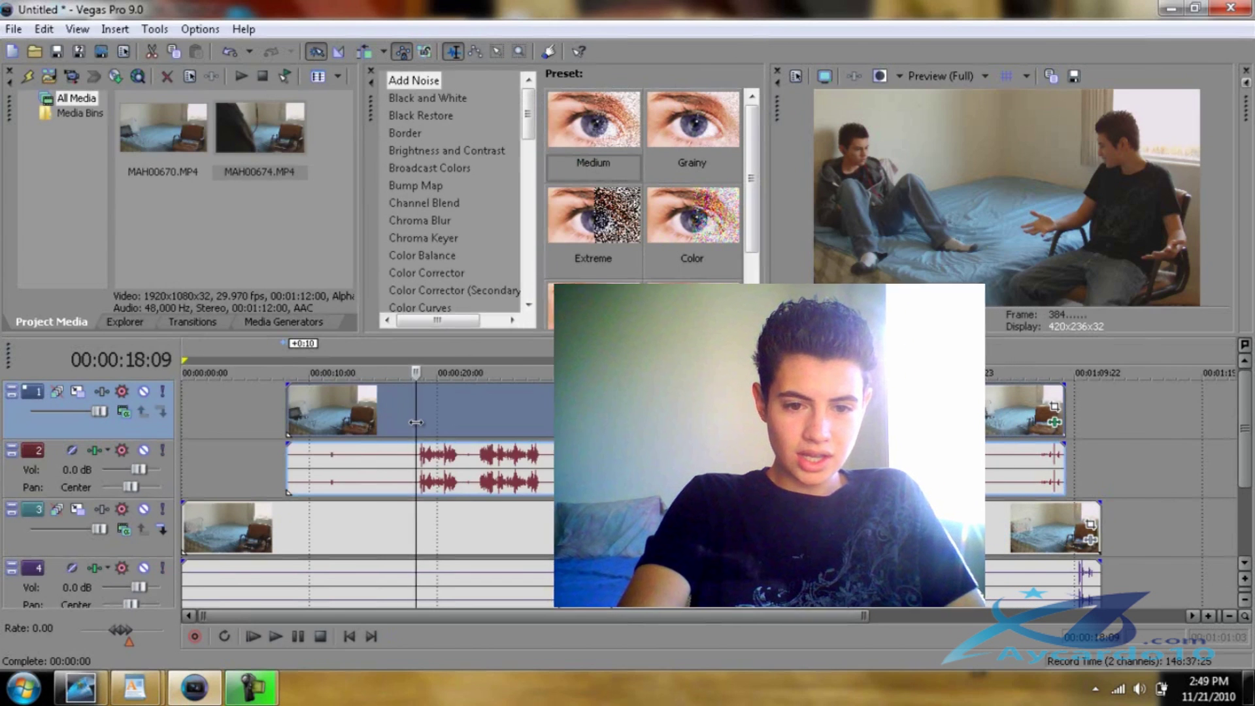
{"action": "left_click", "coordinate": [415, 527]}
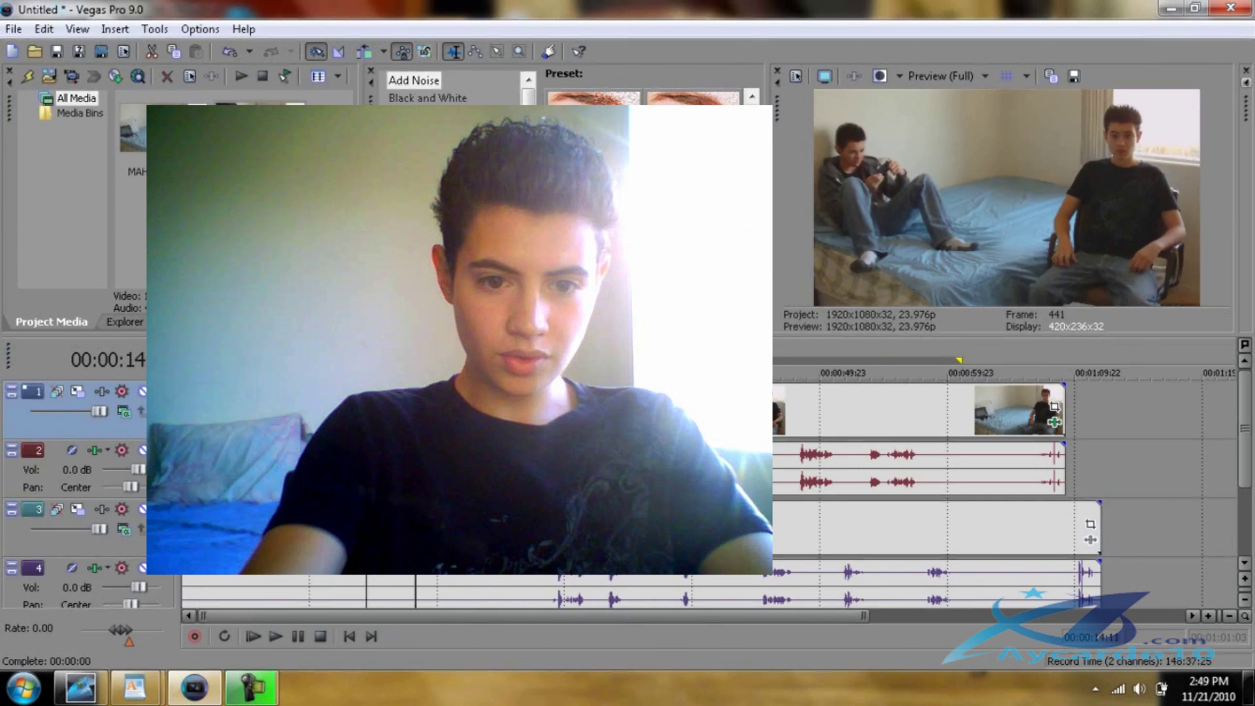
{"action": "left_click", "coordinate": [334, 592]}
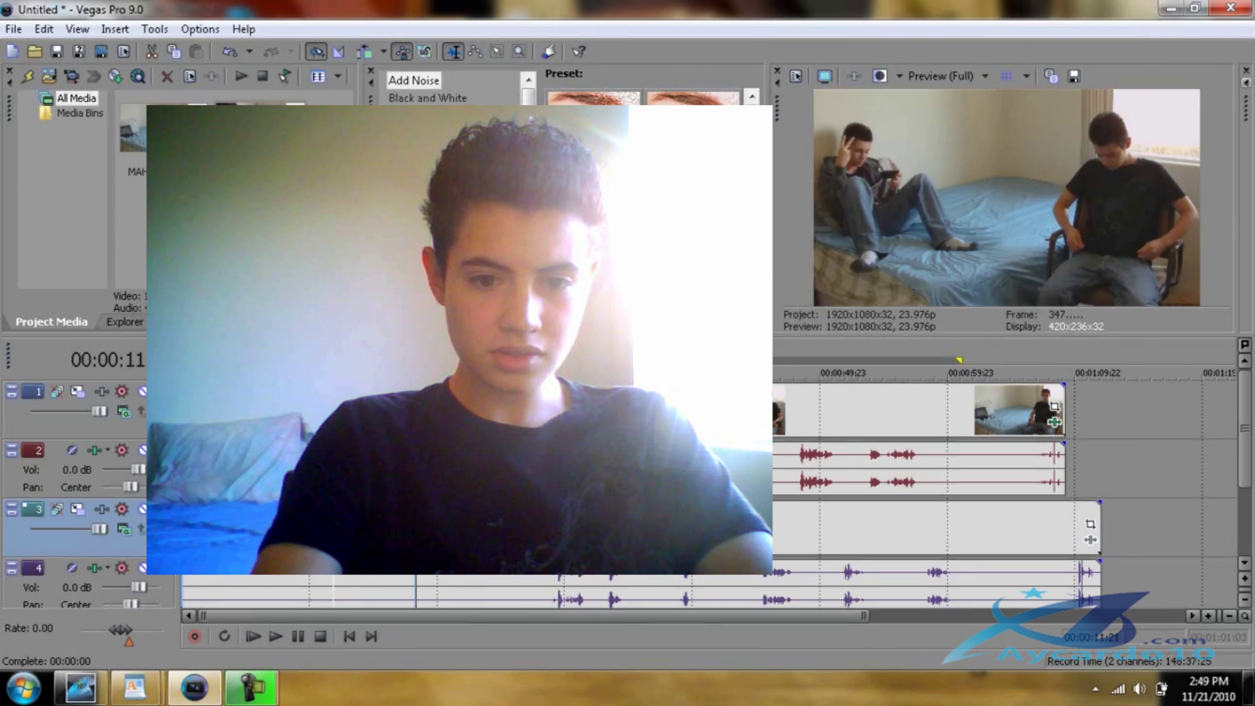
{"action": "key", "text": "alt+bracketleft"}
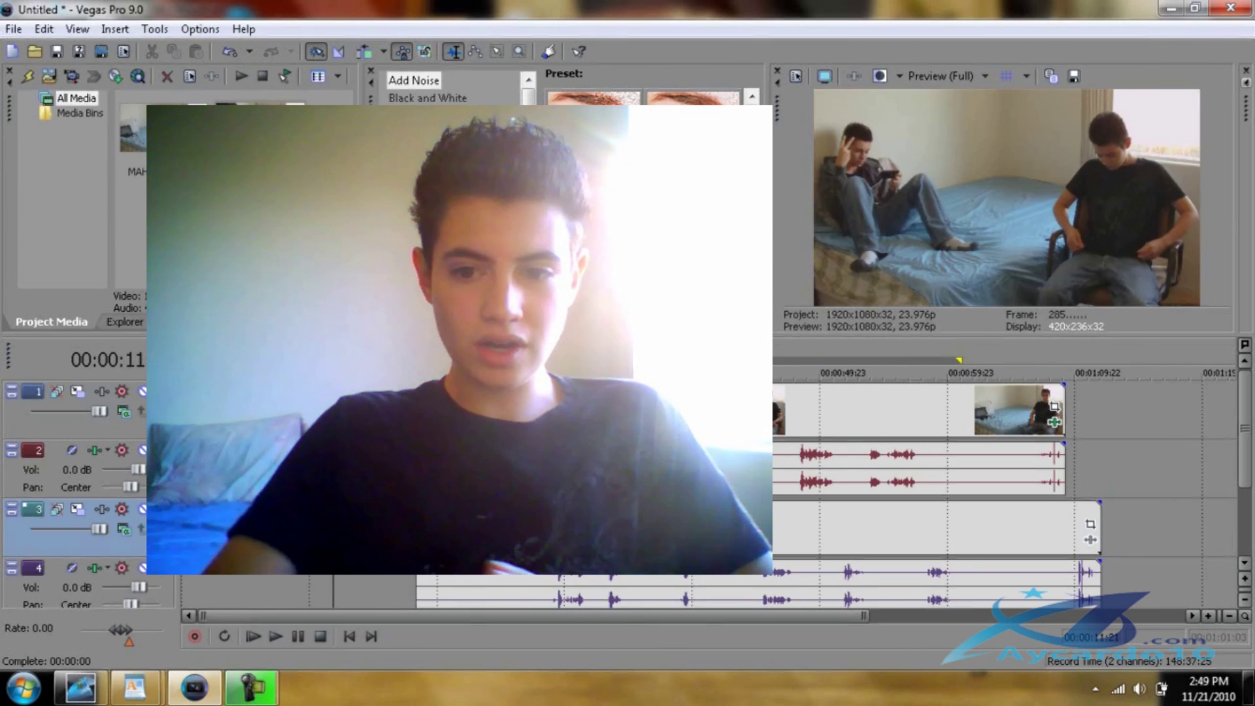
Position the timeline cursor at 00:01:03:23, near the end of the upper MAH00670 clip
{"action": "left_click", "coordinate": [1006, 540]}
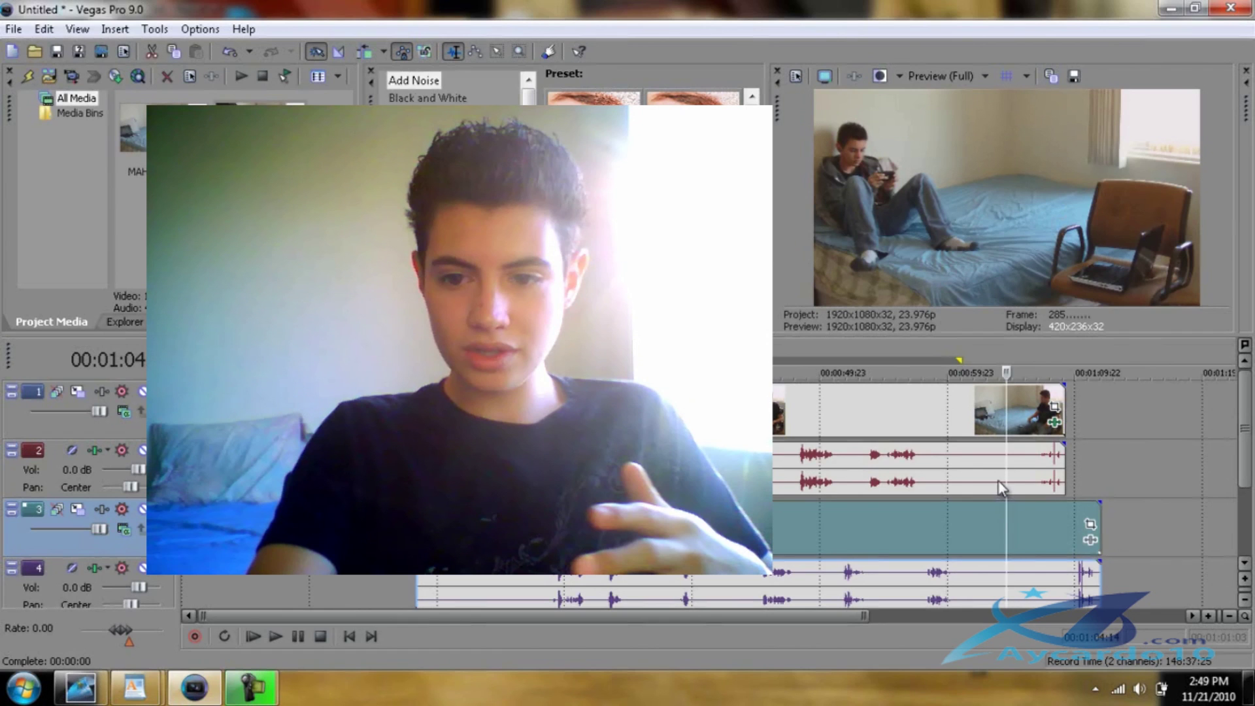
{"action": "left_click", "coordinate": [1036, 398]}
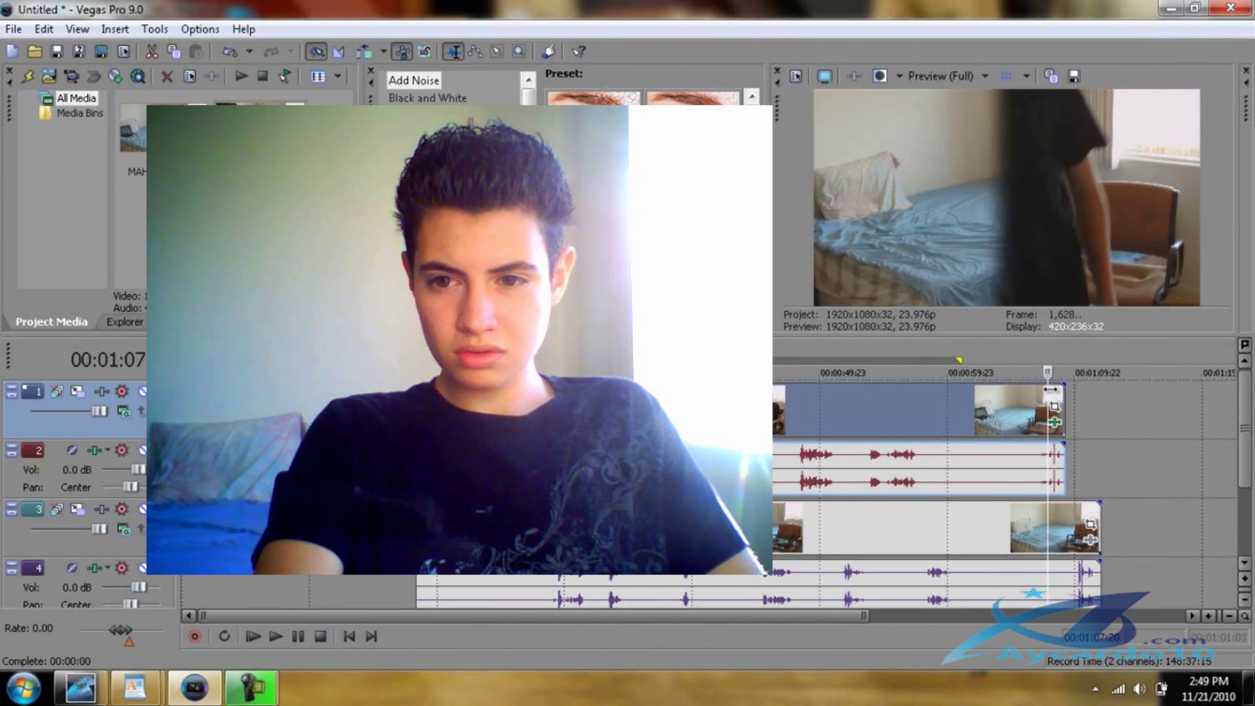
{"action": "left_click", "coordinate": [998, 397]}
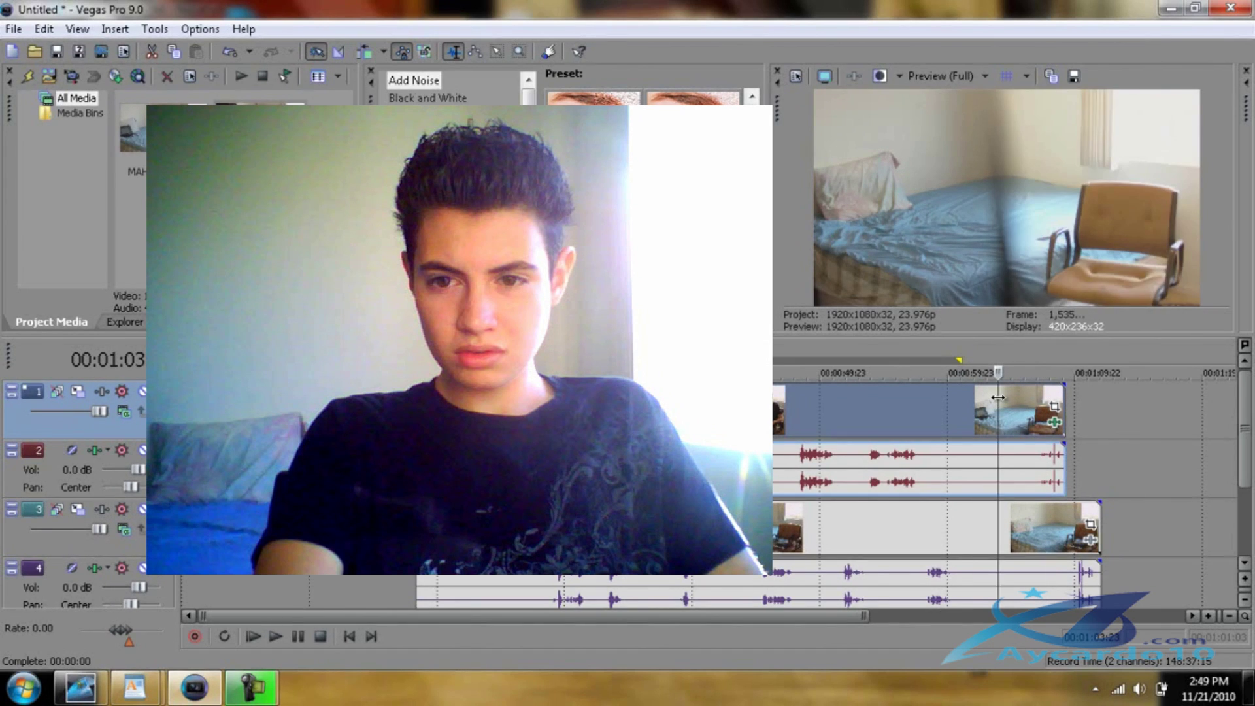